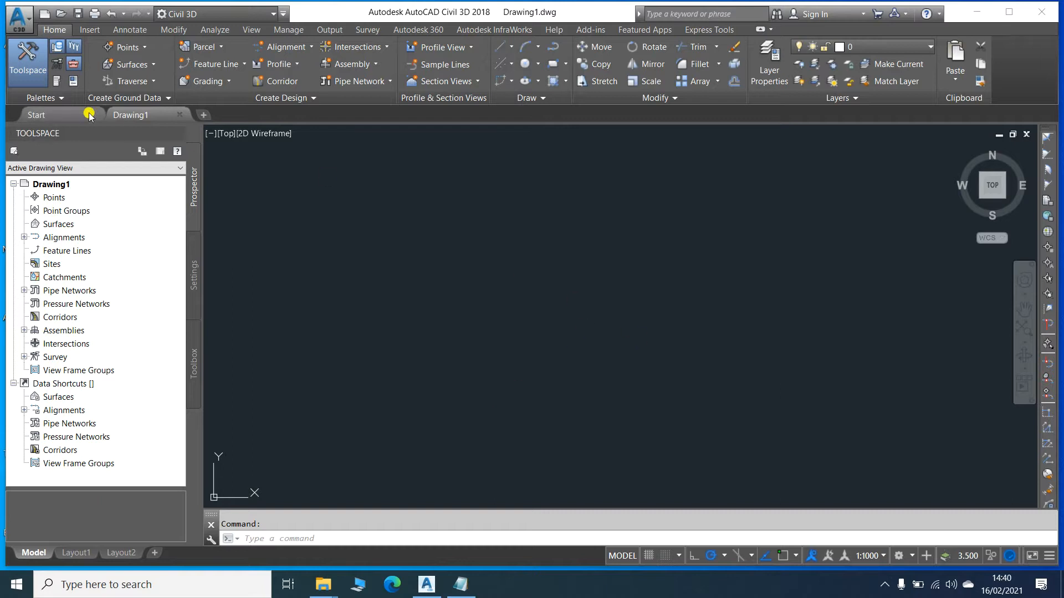
# Try to import the POINTS 1 file from the desktop's CIVIL 3D folder with the general Import command
pyautogui.click(89, 30)
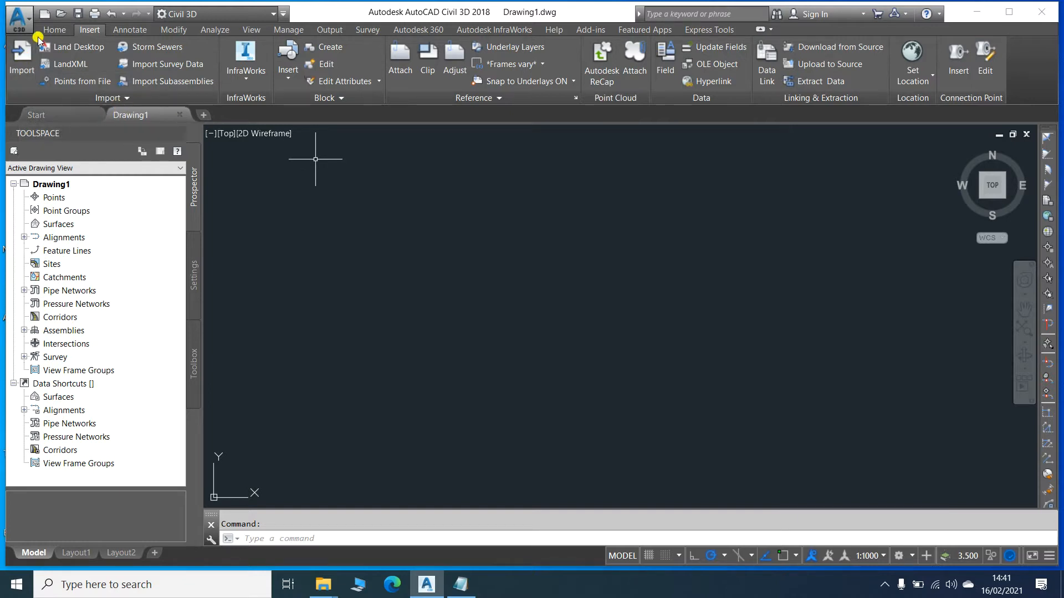
pyautogui.click(19, 57)
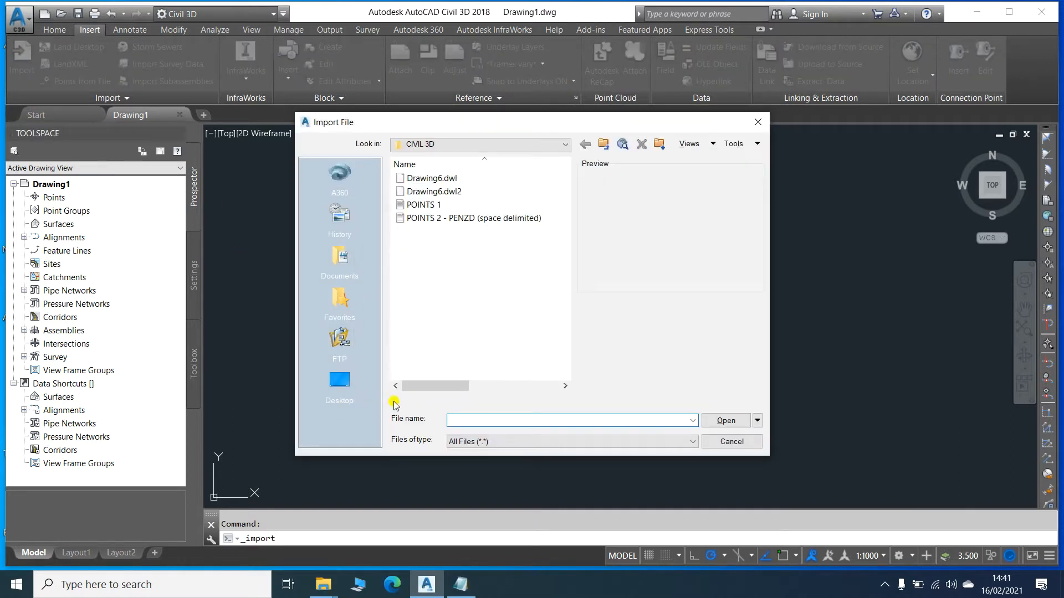
pyautogui.click(331, 388)
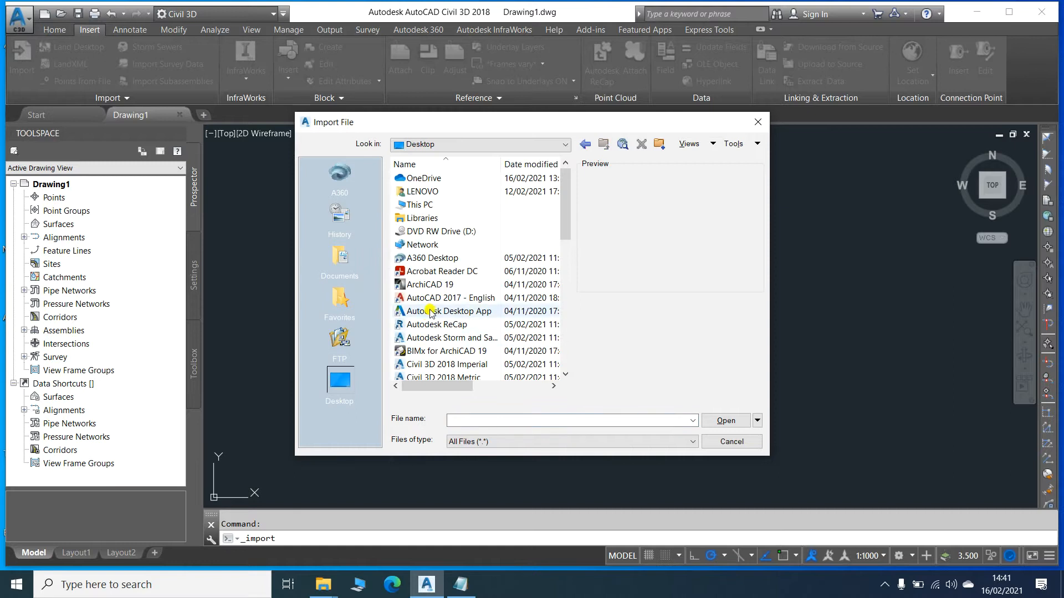
pyautogui.scroll(-5, 432, 299)
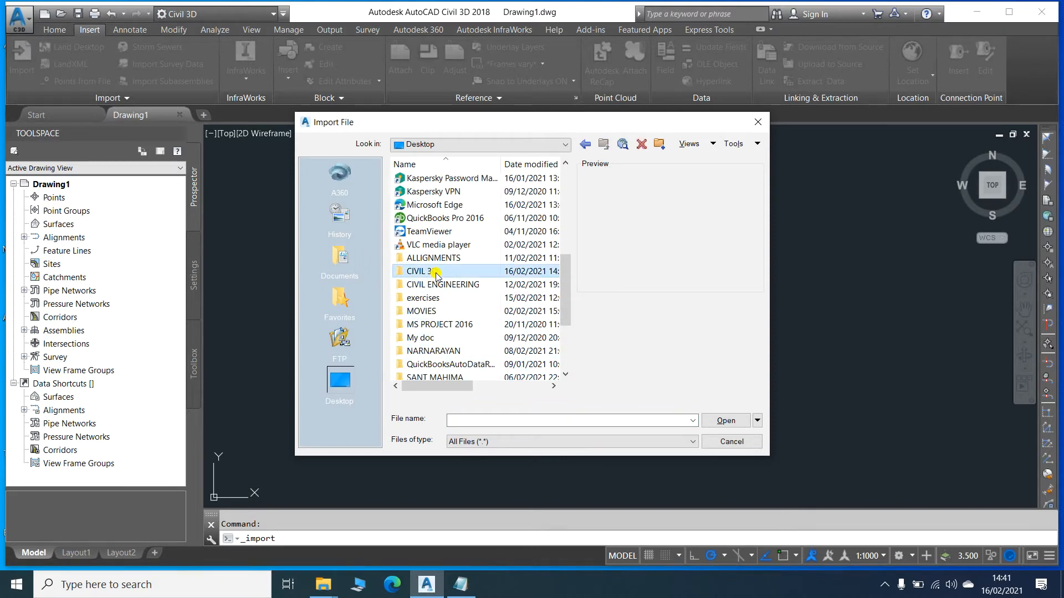
pyautogui.doubleClick(422, 271)
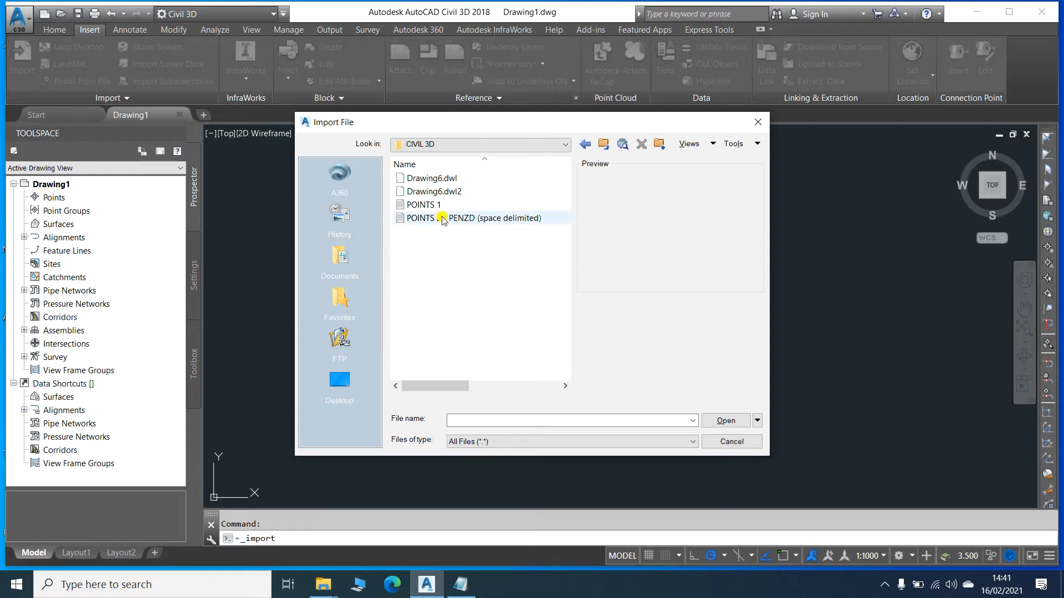
pyautogui.click(421, 206)
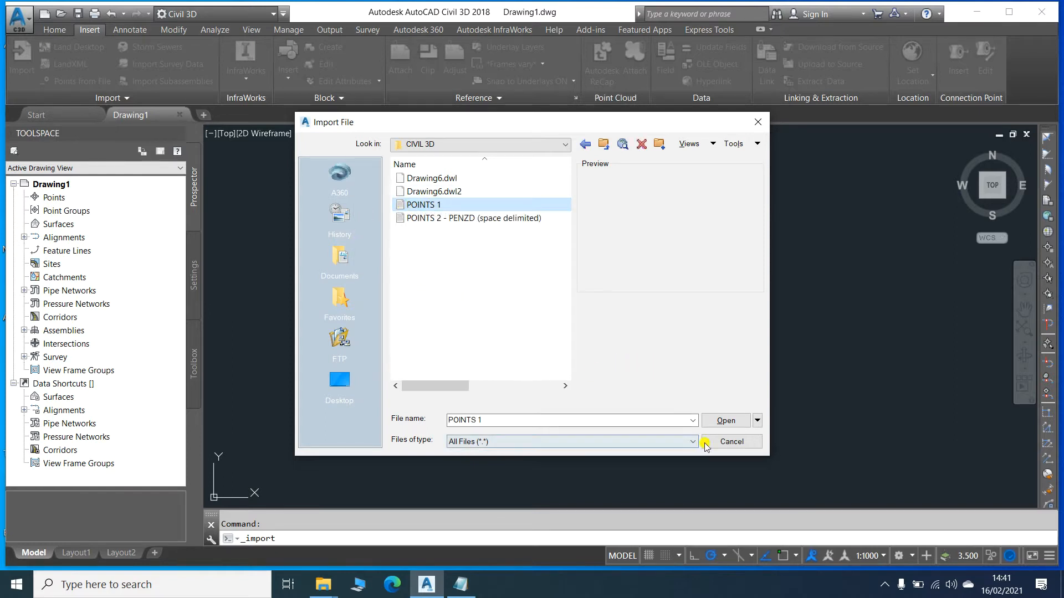
pyautogui.click(726, 421)
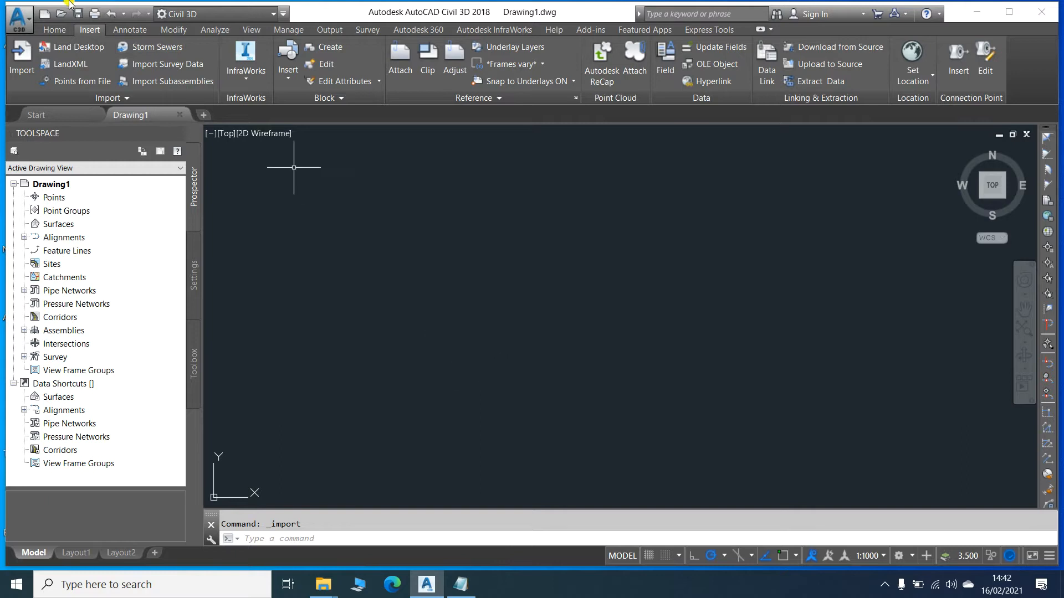
# Start a points import from file and add POINTS 1 from the CIVIL 3D folder as the source file
pyautogui.click(79, 86)
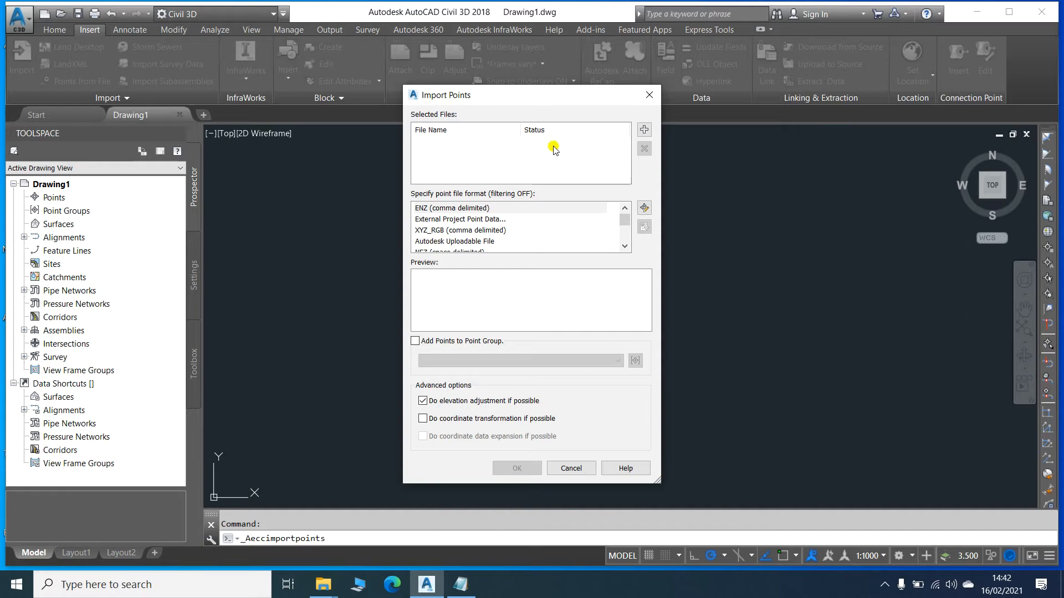
pyautogui.click(644, 128)
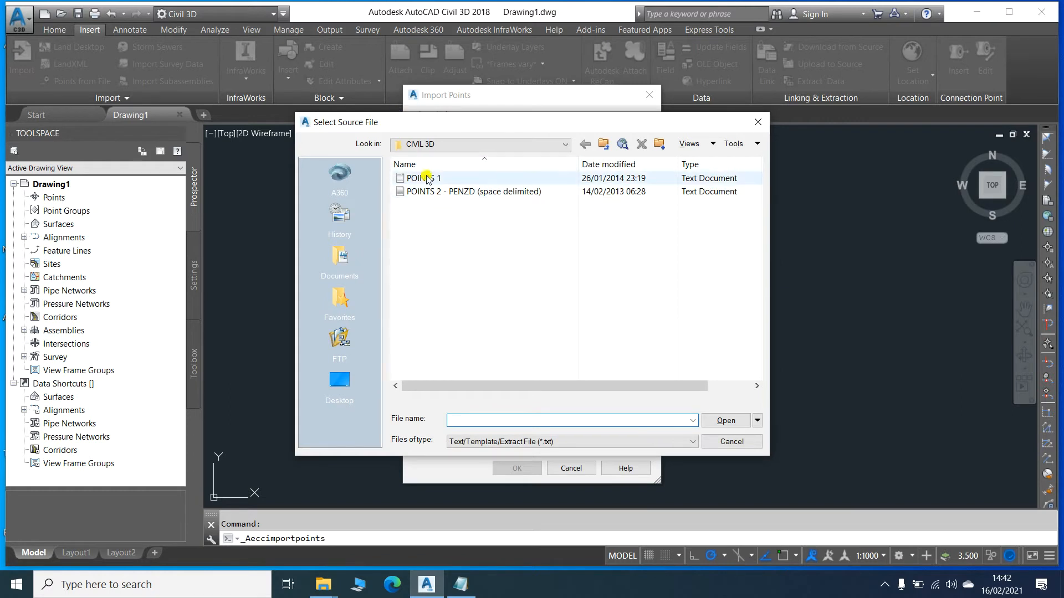
pyautogui.click(402, 177)
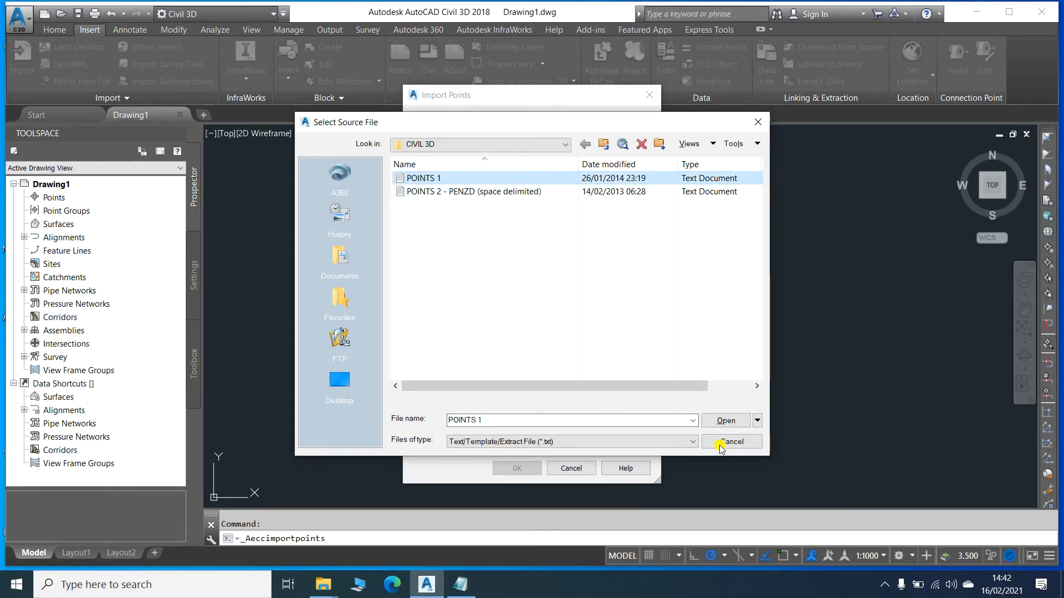
pyautogui.click(719, 421)
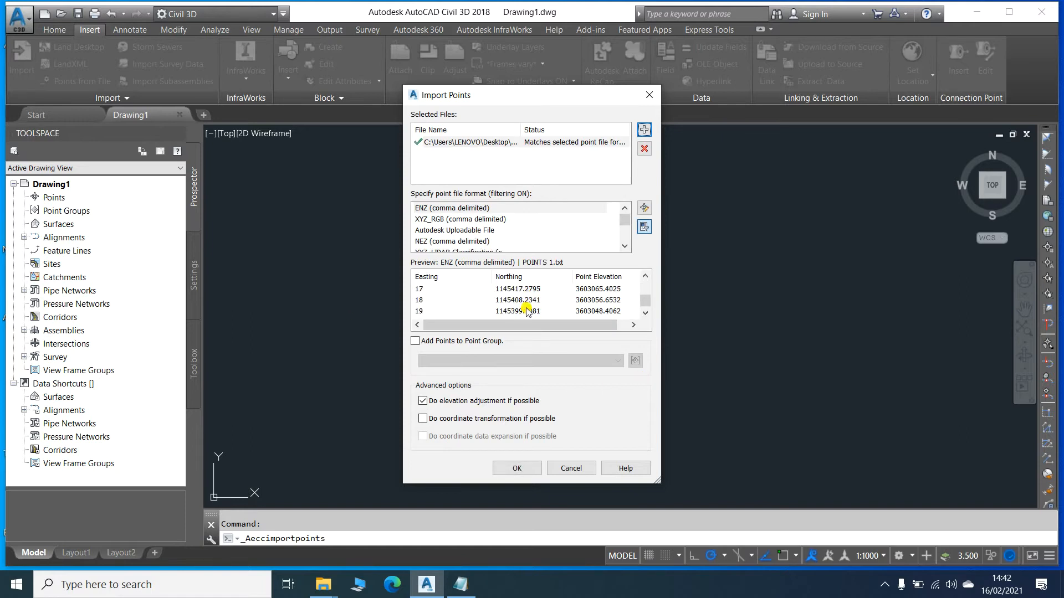
pyautogui.scroll(-1, 543, 295)
pyautogui.scroll(1, 540, 292)
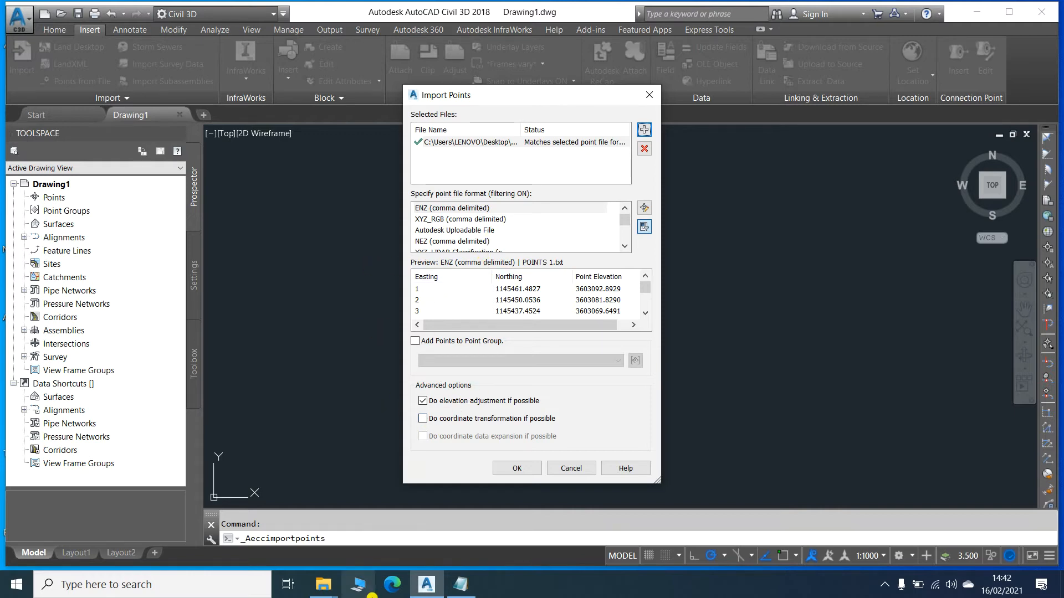
# Switch to Notepad and examine the coordinate, elevation and description fields of the first record in POINTS 1, then return to the import
pyautogui.click(461, 585)
pyautogui.scroll(1, 261, 277)
pyautogui.scroll(-3, 332, 388)
pyautogui.scroll(20, 363, 477)
pyautogui.scroll(20, 188, 309)
pyautogui.moveTo(817, 314); pyautogui.dragTo(824, 172)
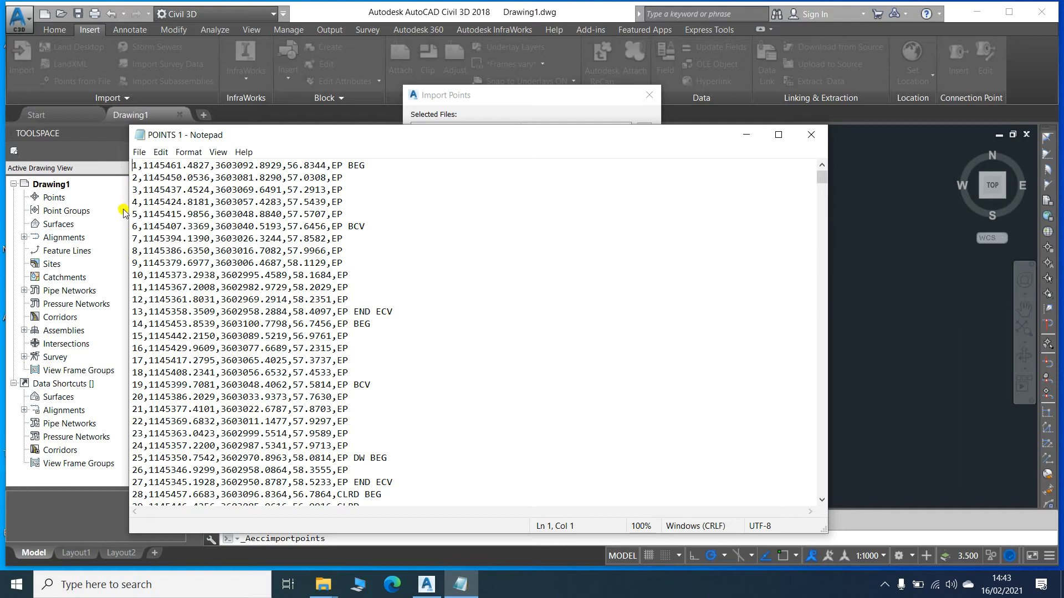
pyautogui.moveTo(143, 165); pyautogui.dragTo(206, 165)
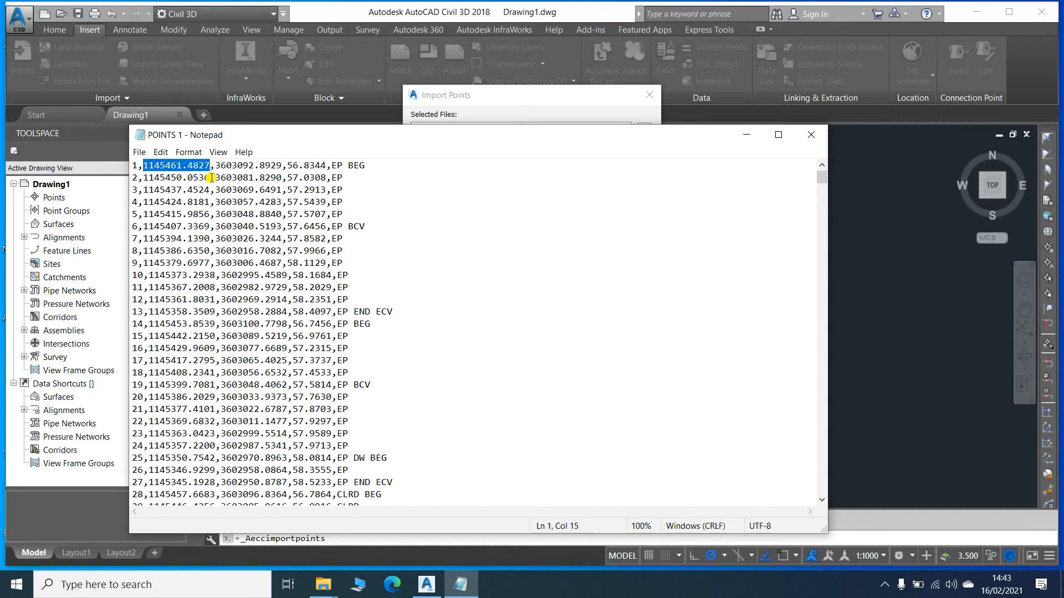
pyautogui.click(426, 224)
pyautogui.moveTo(215, 165); pyautogui.dragTo(282, 166)
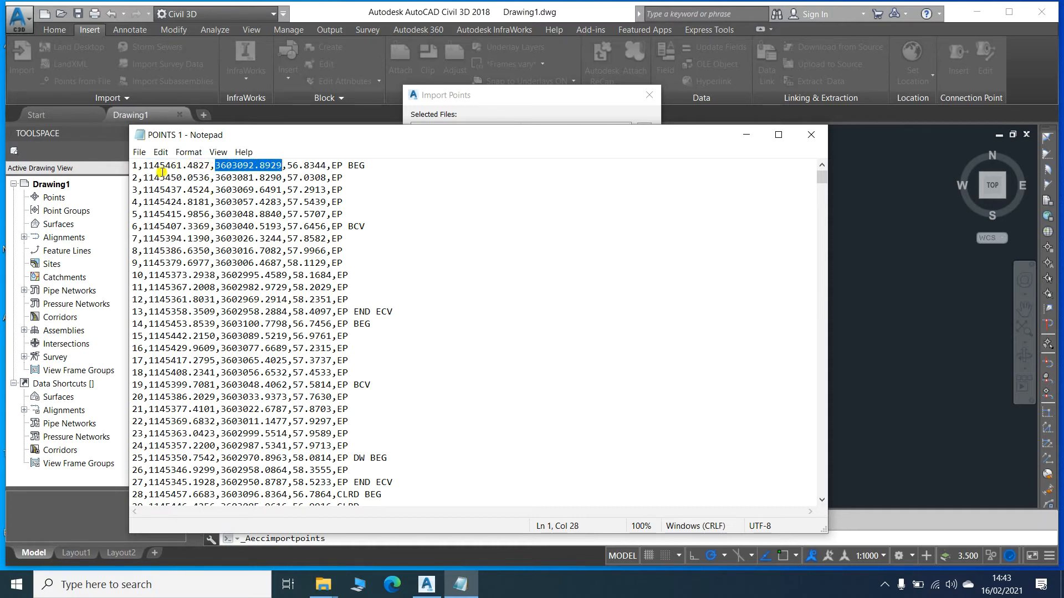
pyautogui.click(378, 202)
pyautogui.moveTo(290, 166); pyautogui.dragTo(326, 166)
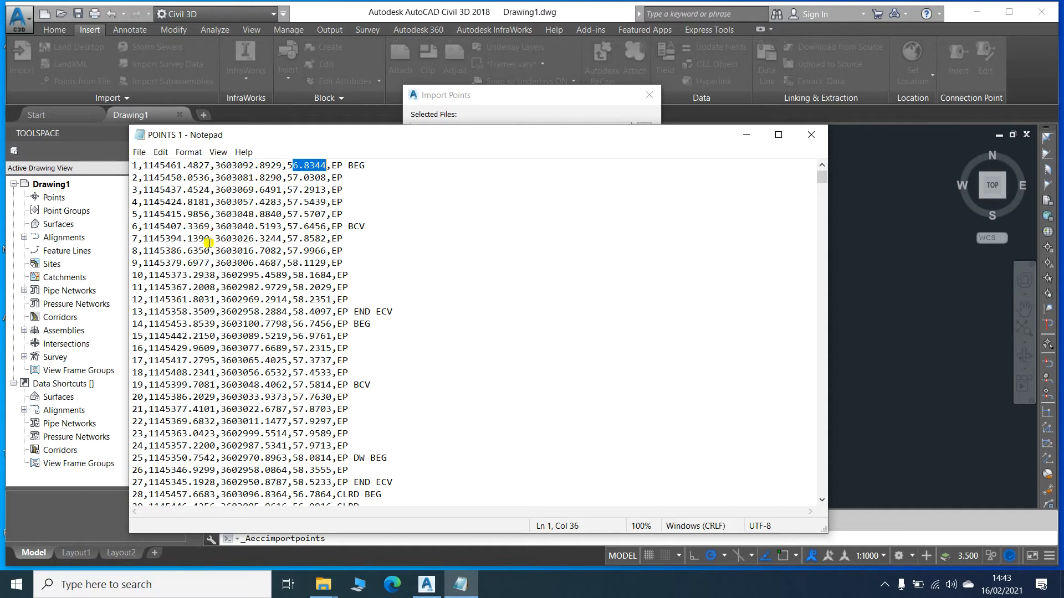
pyautogui.click(379, 212)
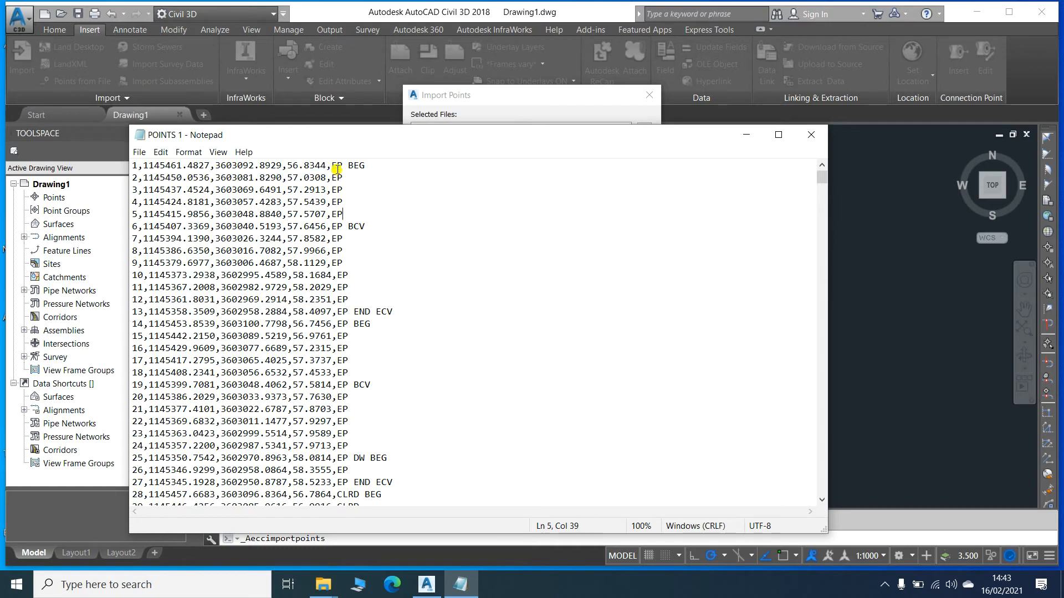
pyautogui.moveTo(331, 165); pyautogui.dragTo(366, 165)
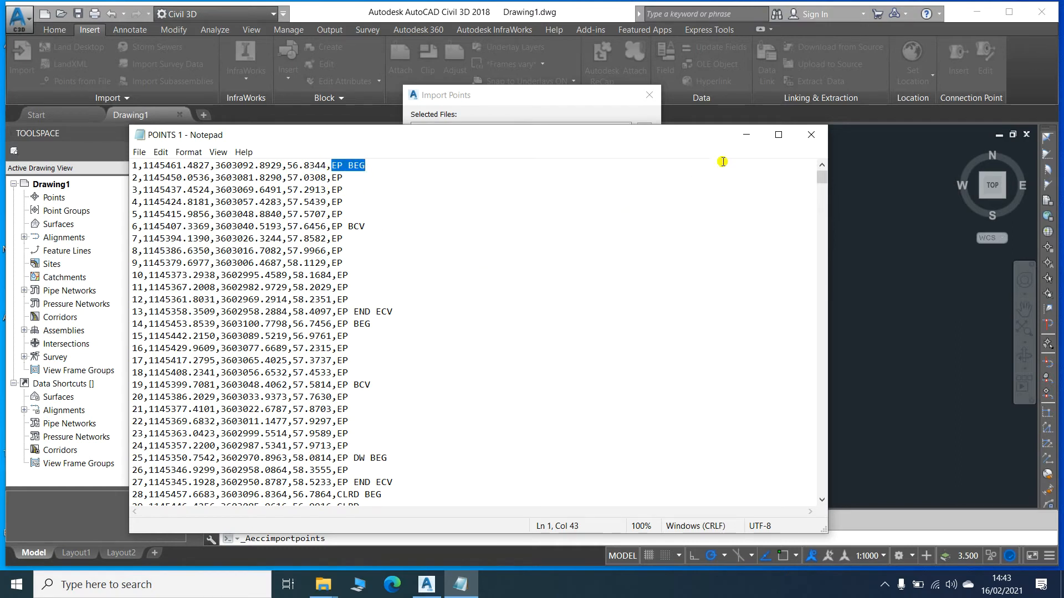
pyautogui.click(746, 138)
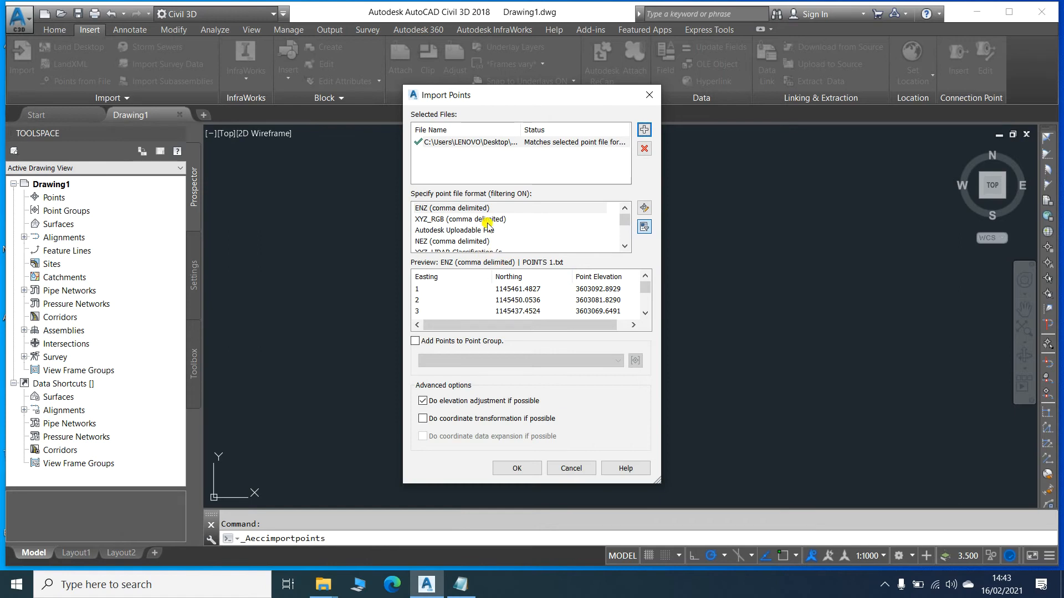
# Set the point file format to PNEZD (comma delimited) and import the points into the drawing
pyautogui.scroll(-2, 537, 238)
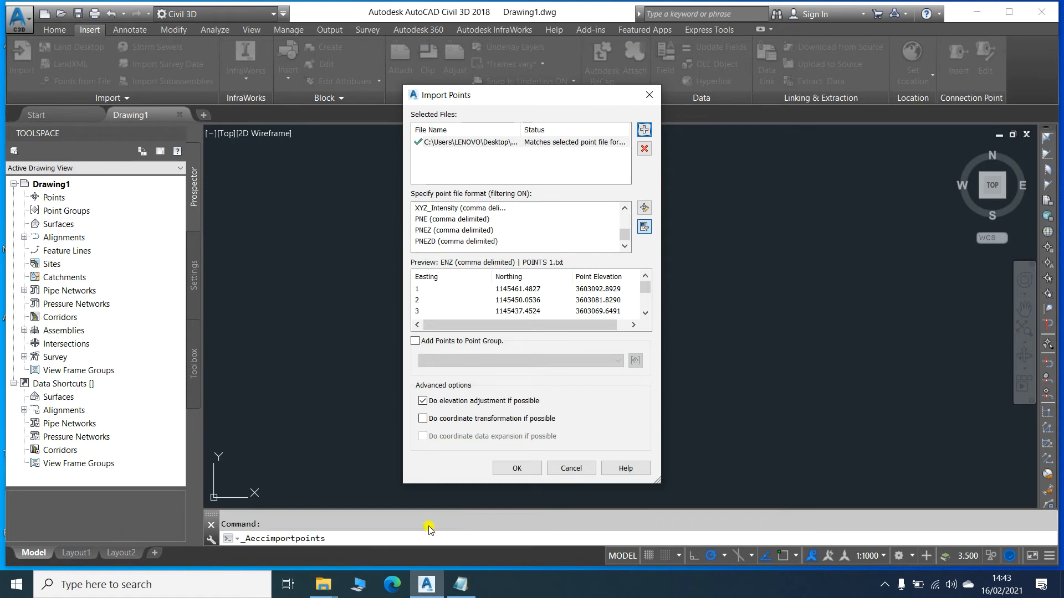
pyautogui.click(460, 585)
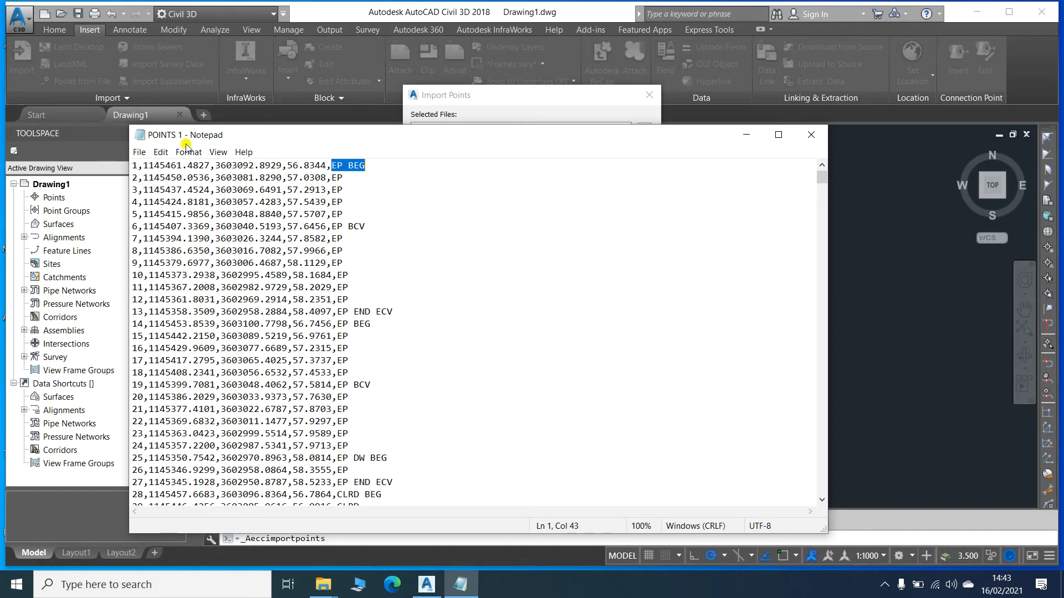
pyautogui.click(557, 109)
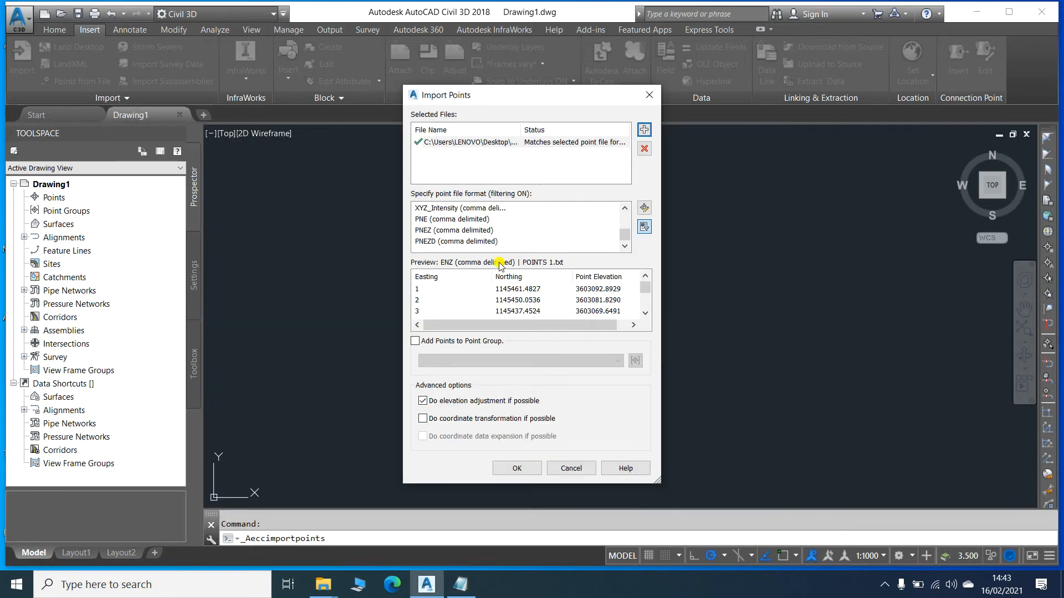
pyautogui.click(430, 242)
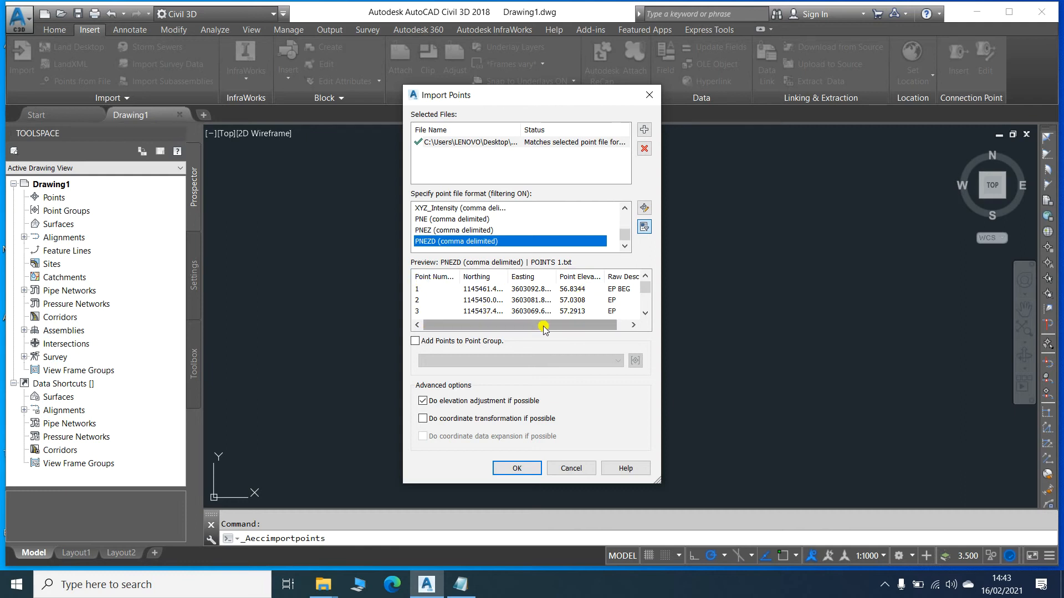
pyautogui.moveTo(543, 325); pyautogui.dragTo(556, 325)
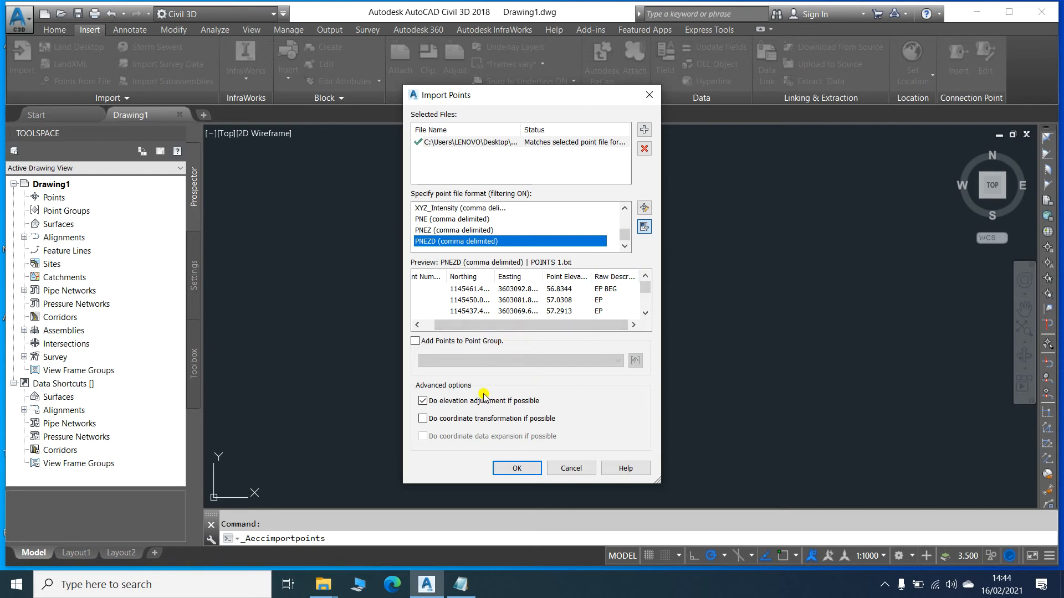
pyautogui.click(514, 469)
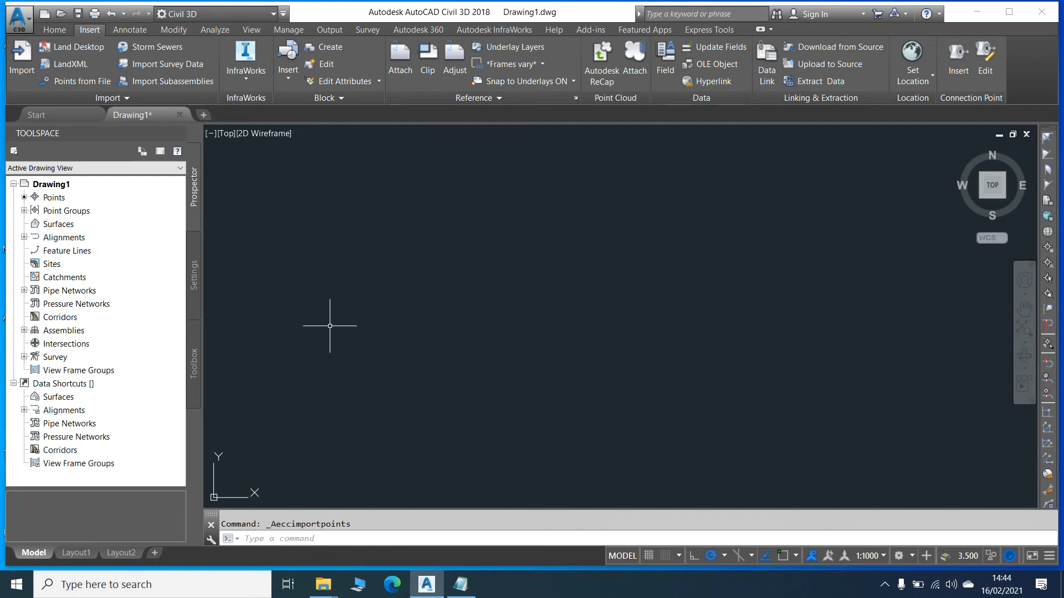
# Zoom the drawing view to the _All Points point group
pyautogui.click(25, 211)
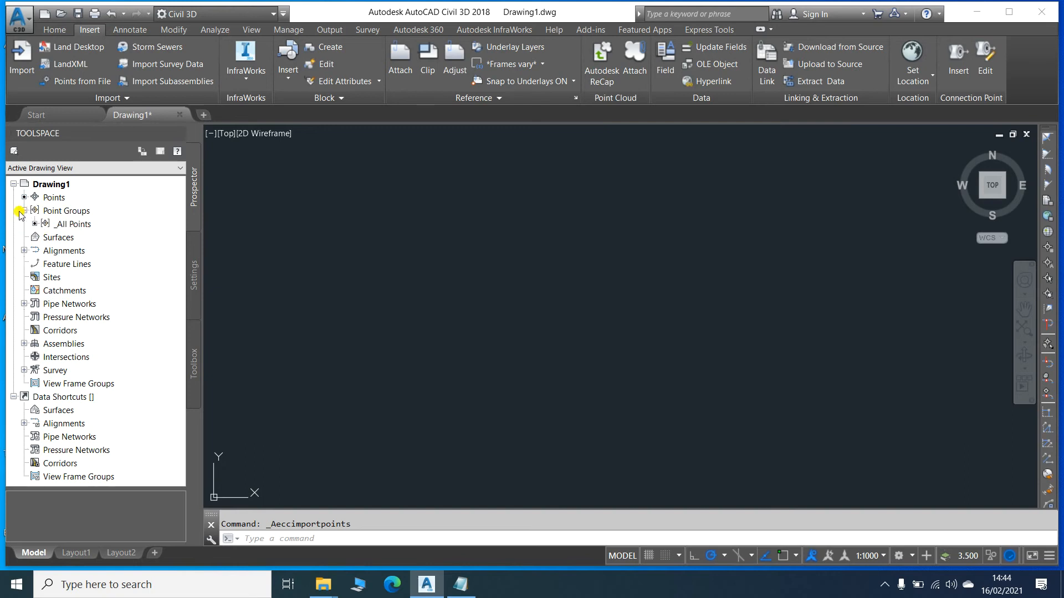
pyautogui.rightClick(72, 227)
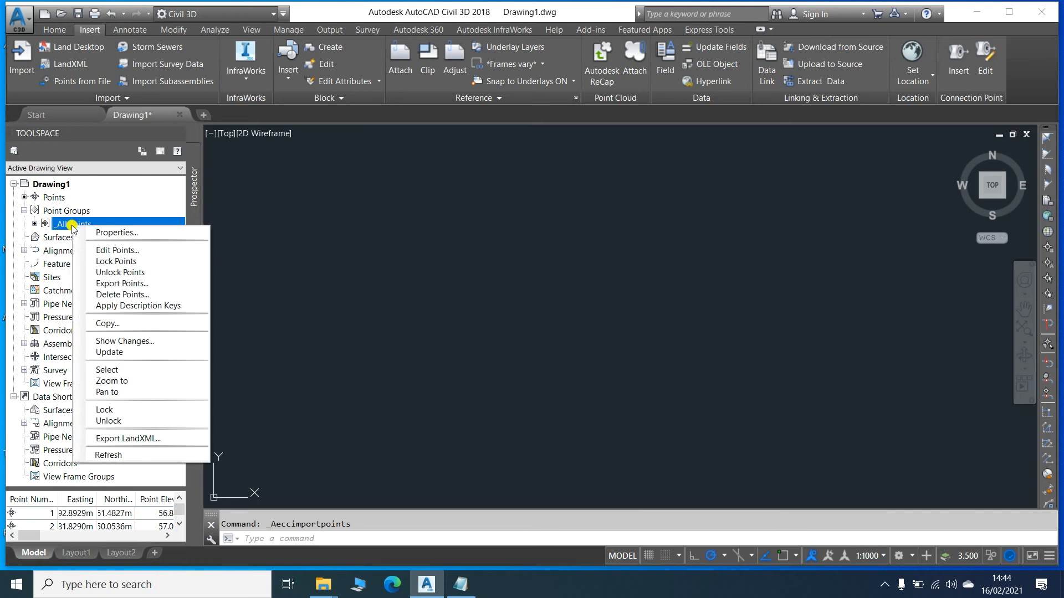
pyautogui.click(111, 381)
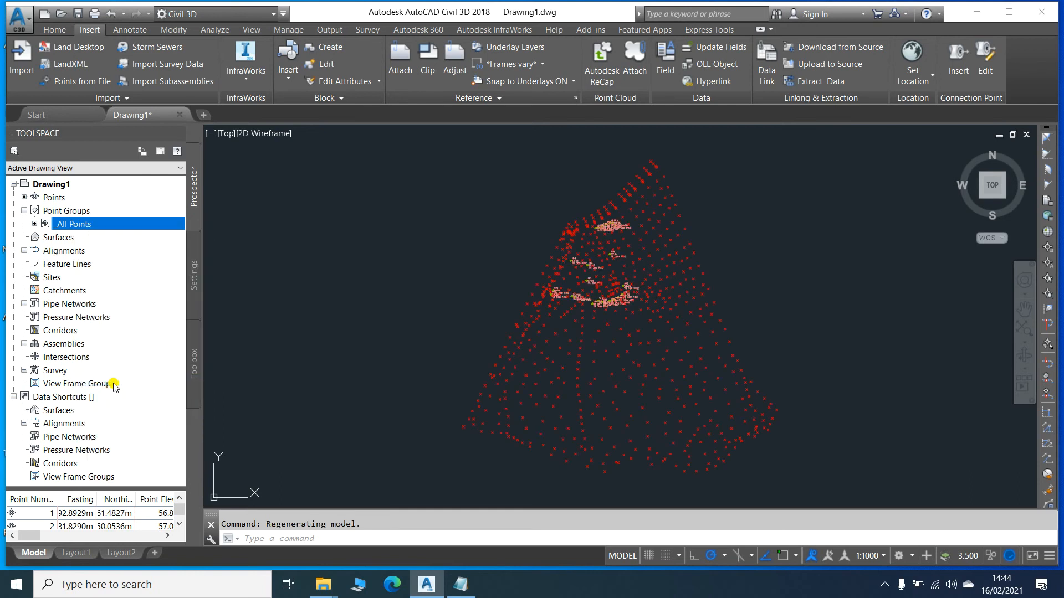